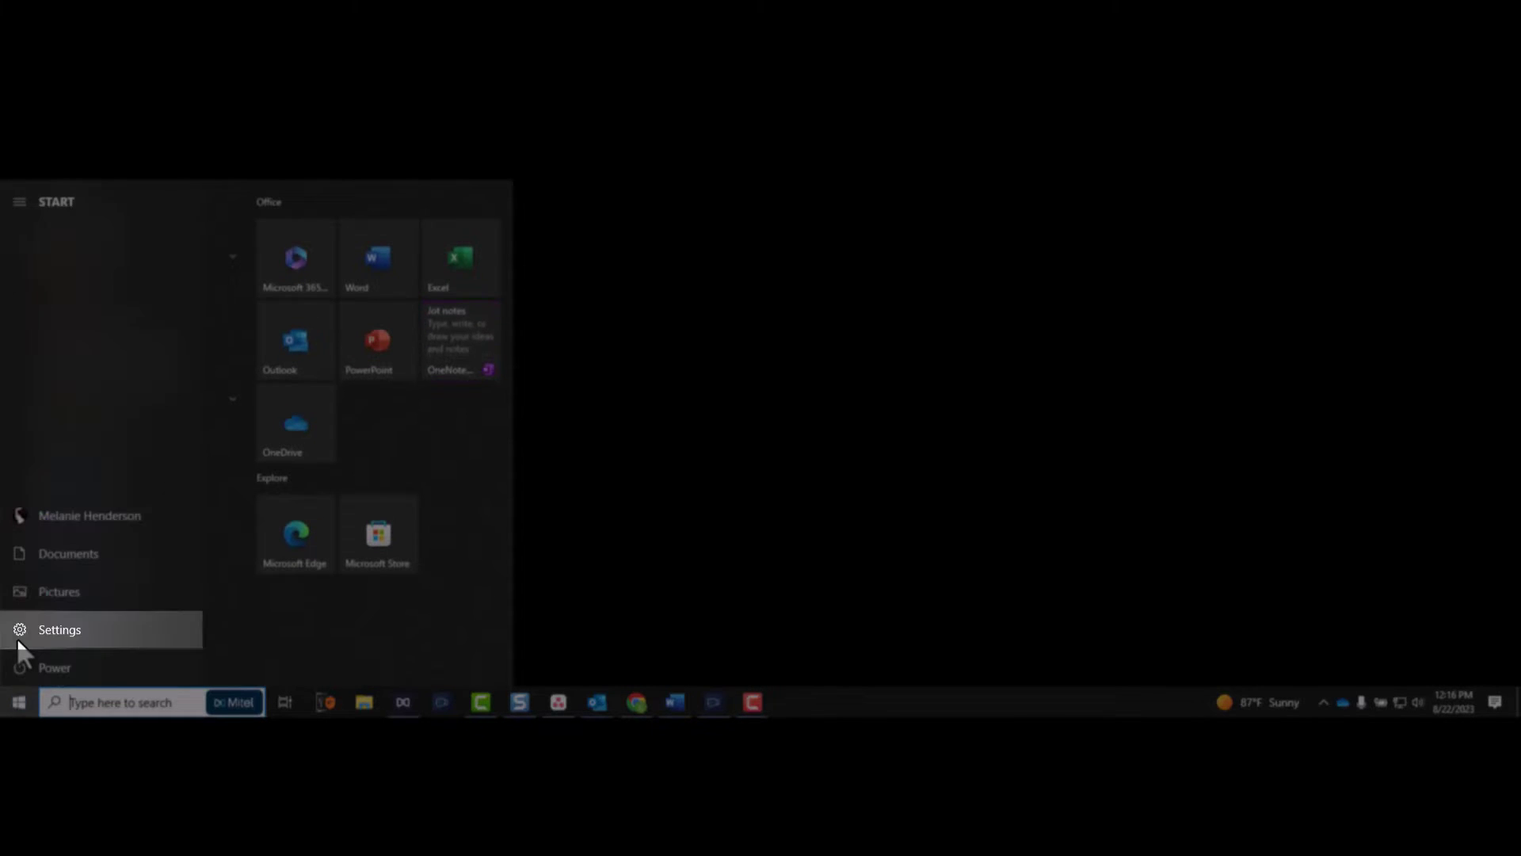
# Step: Open Windows Settings from the Start menu to reach Bluetooth & other devices
pyautogui.click(19, 633)
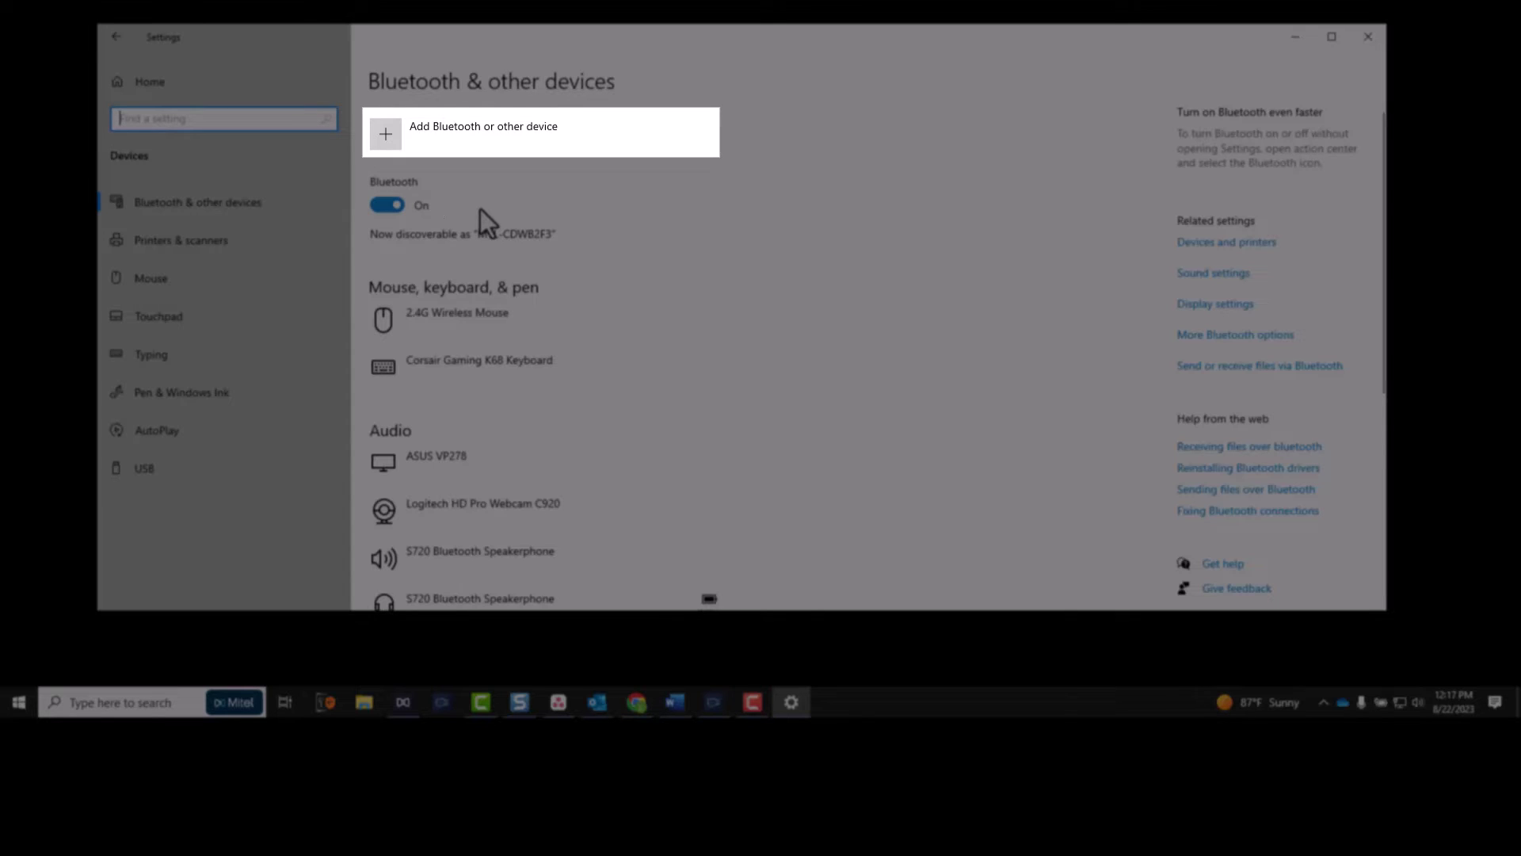
# Step: Add the Mitel 6930-1004 as a Bluetooth device and confirm its matching PIN
pyautogui.click(384, 136)
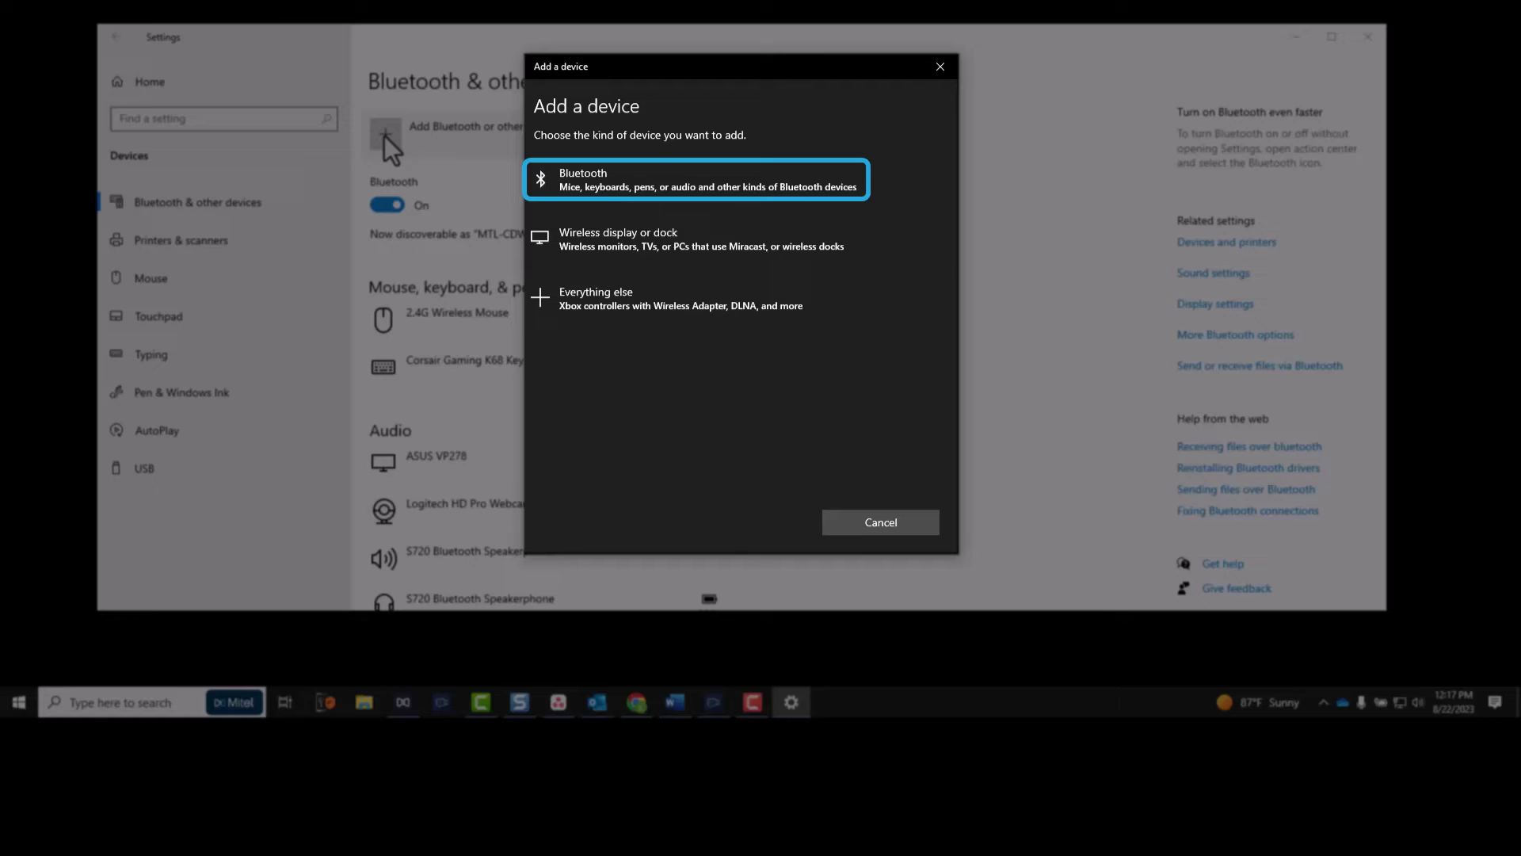
pyautogui.click(697, 180)
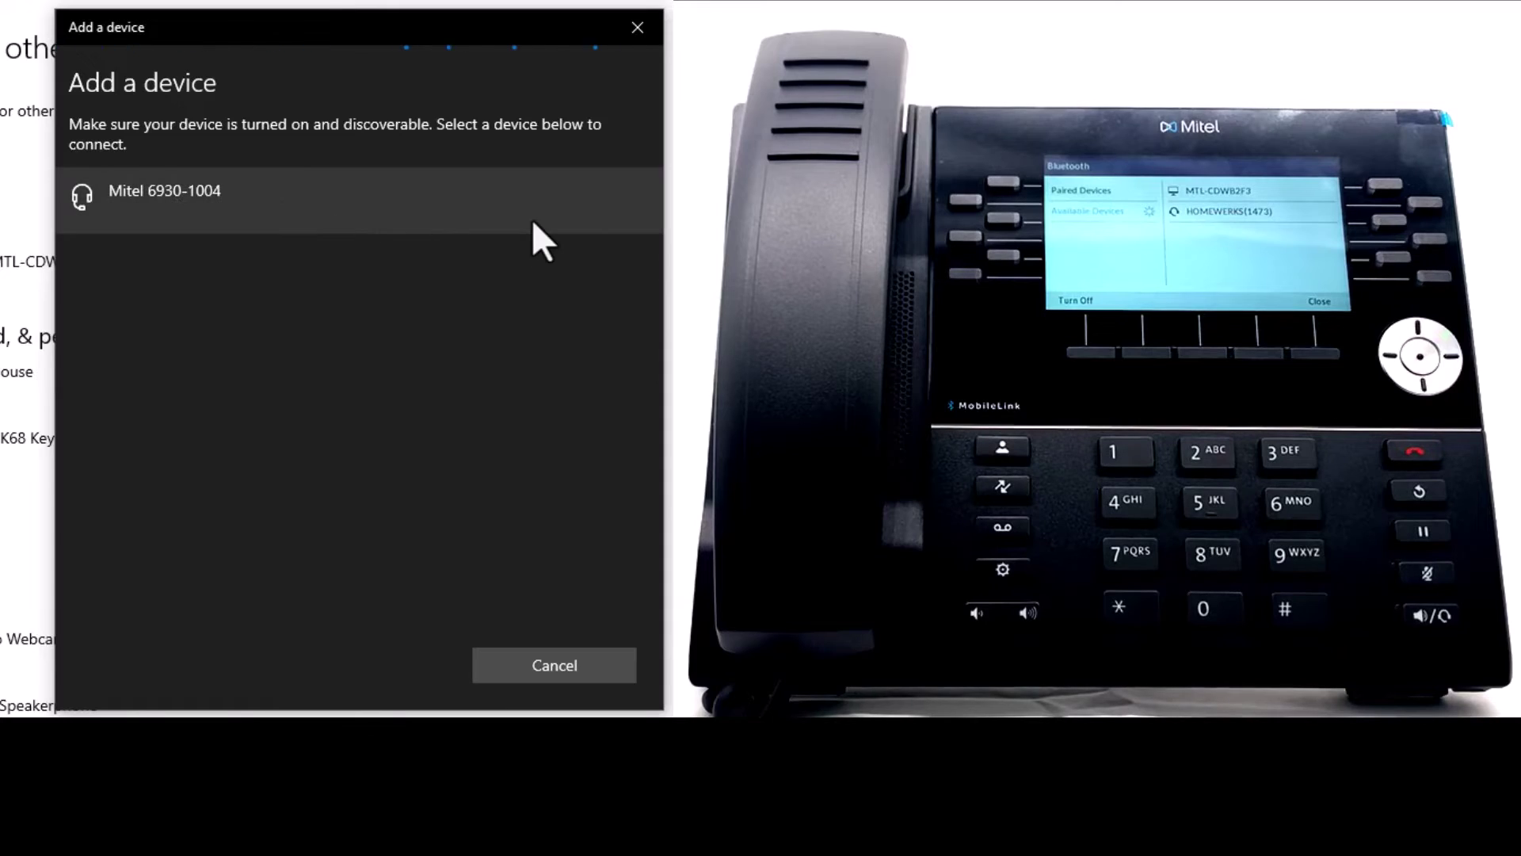
pyautogui.click(531, 220)
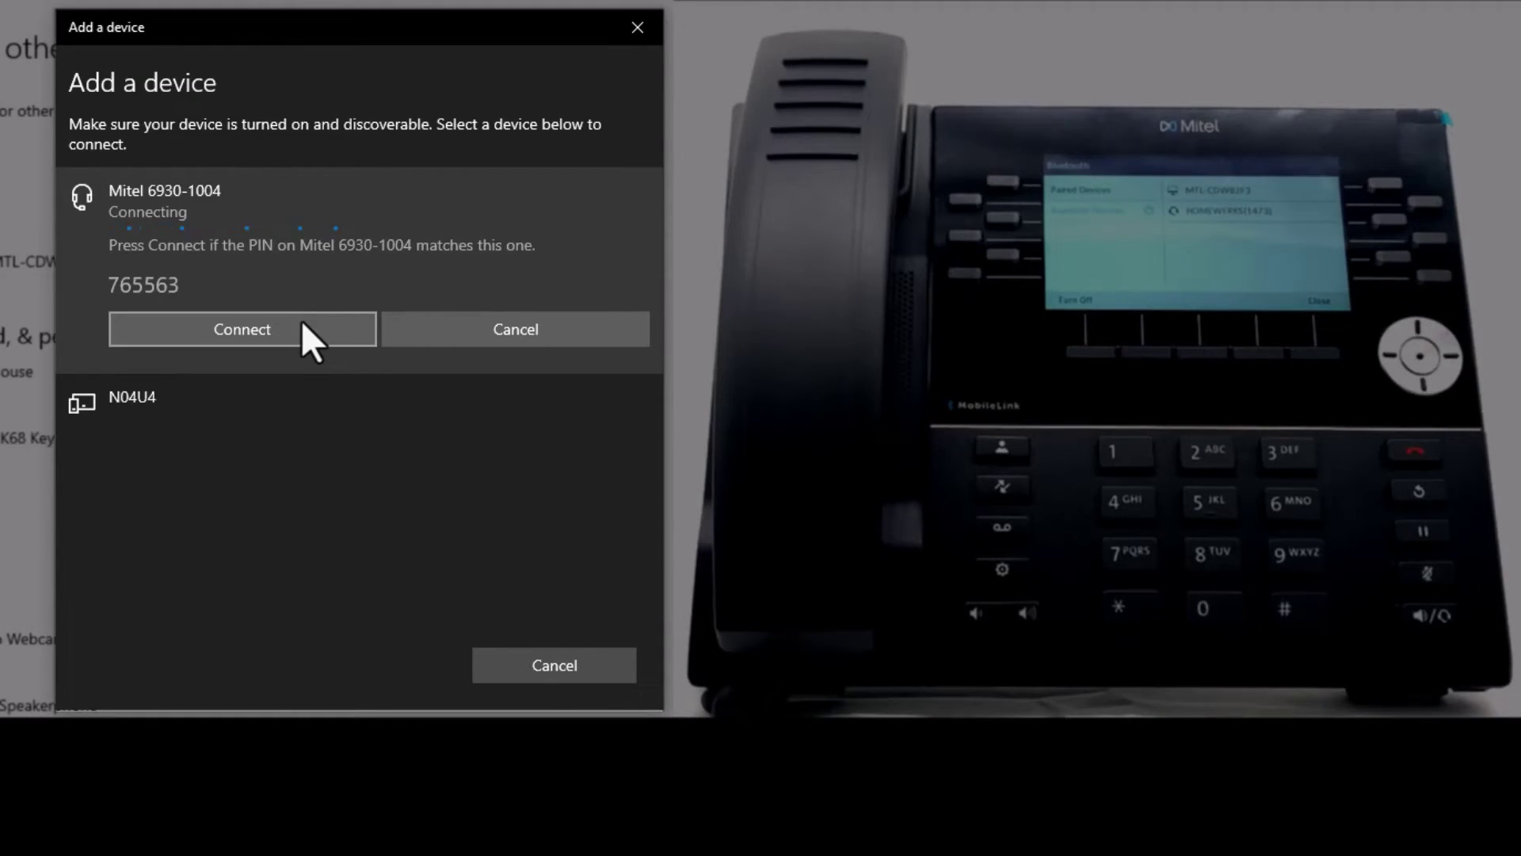
pyautogui.click(301, 328)
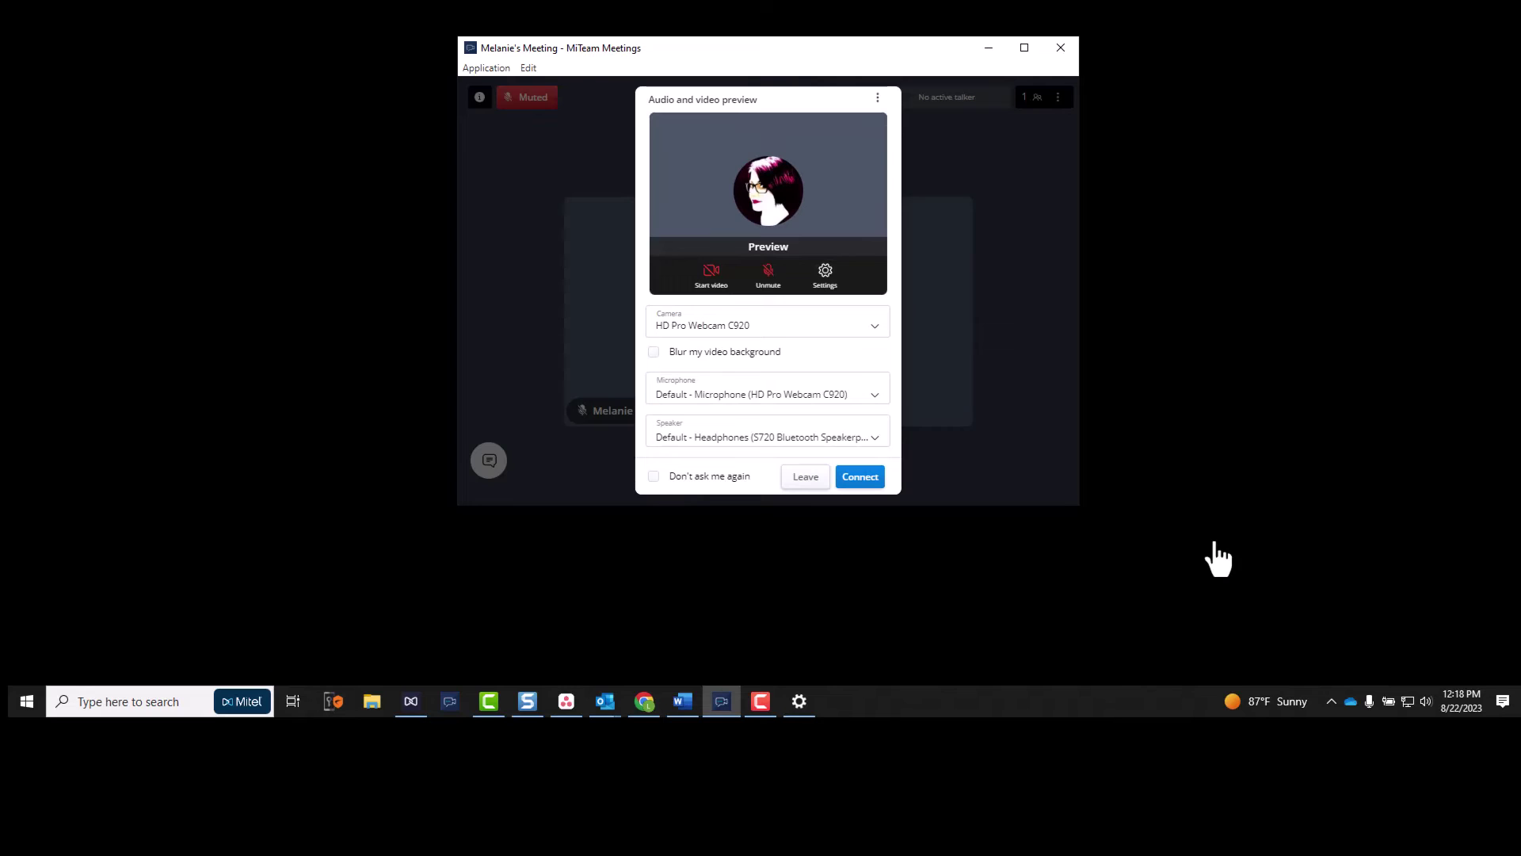
# Step: Pick the Mitel 6930-1004 headset in the Microphone and Speaker dropdowns, then connect
pyautogui.click(875, 394)
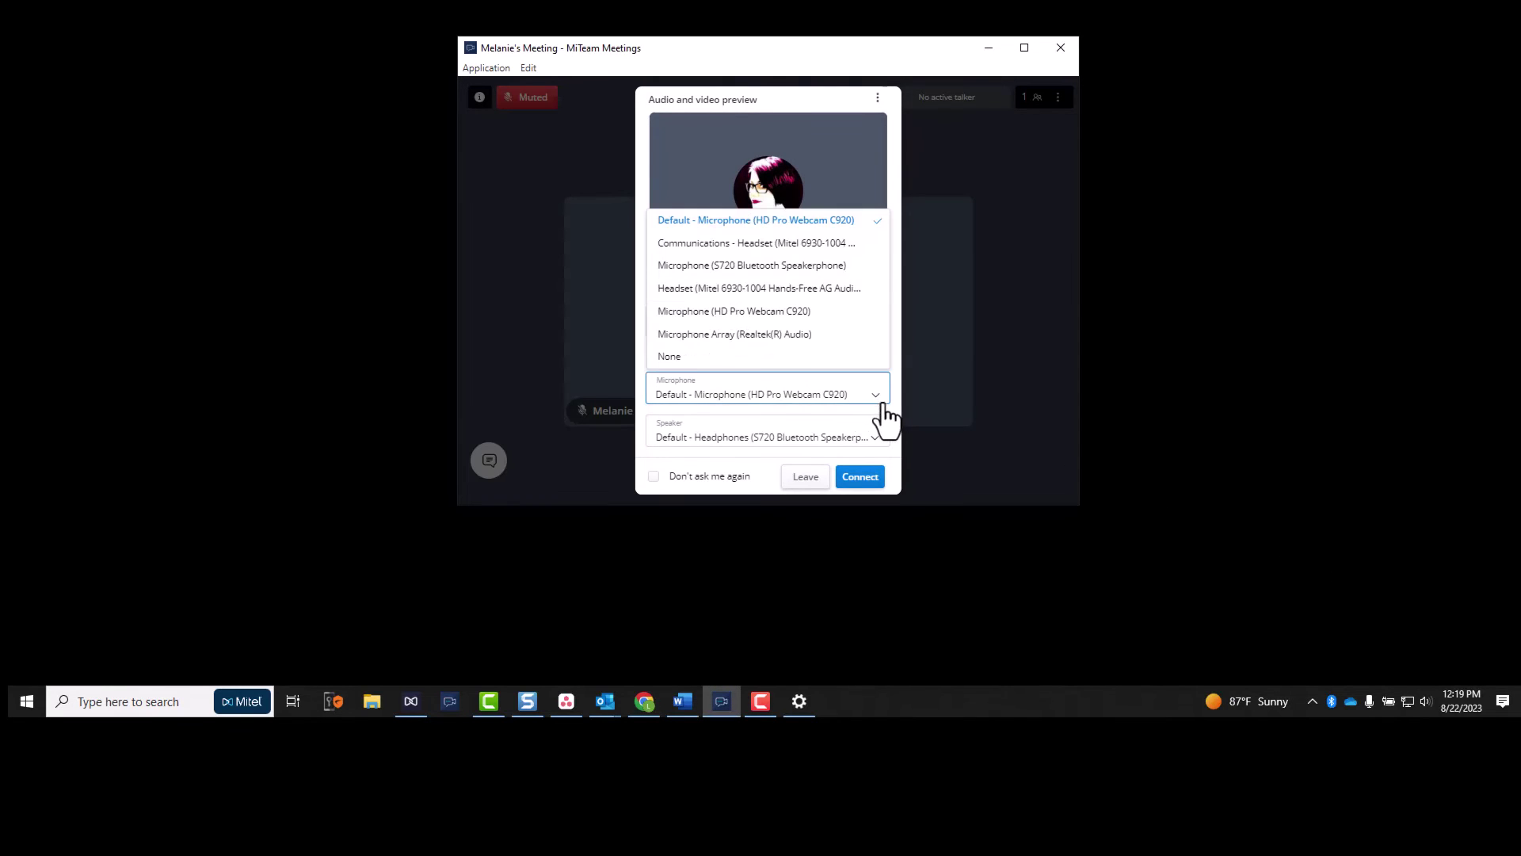
pyautogui.press('Down')
pyautogui.press('Down')
pyautogui.press('Down')
pyautogui.press('Return')
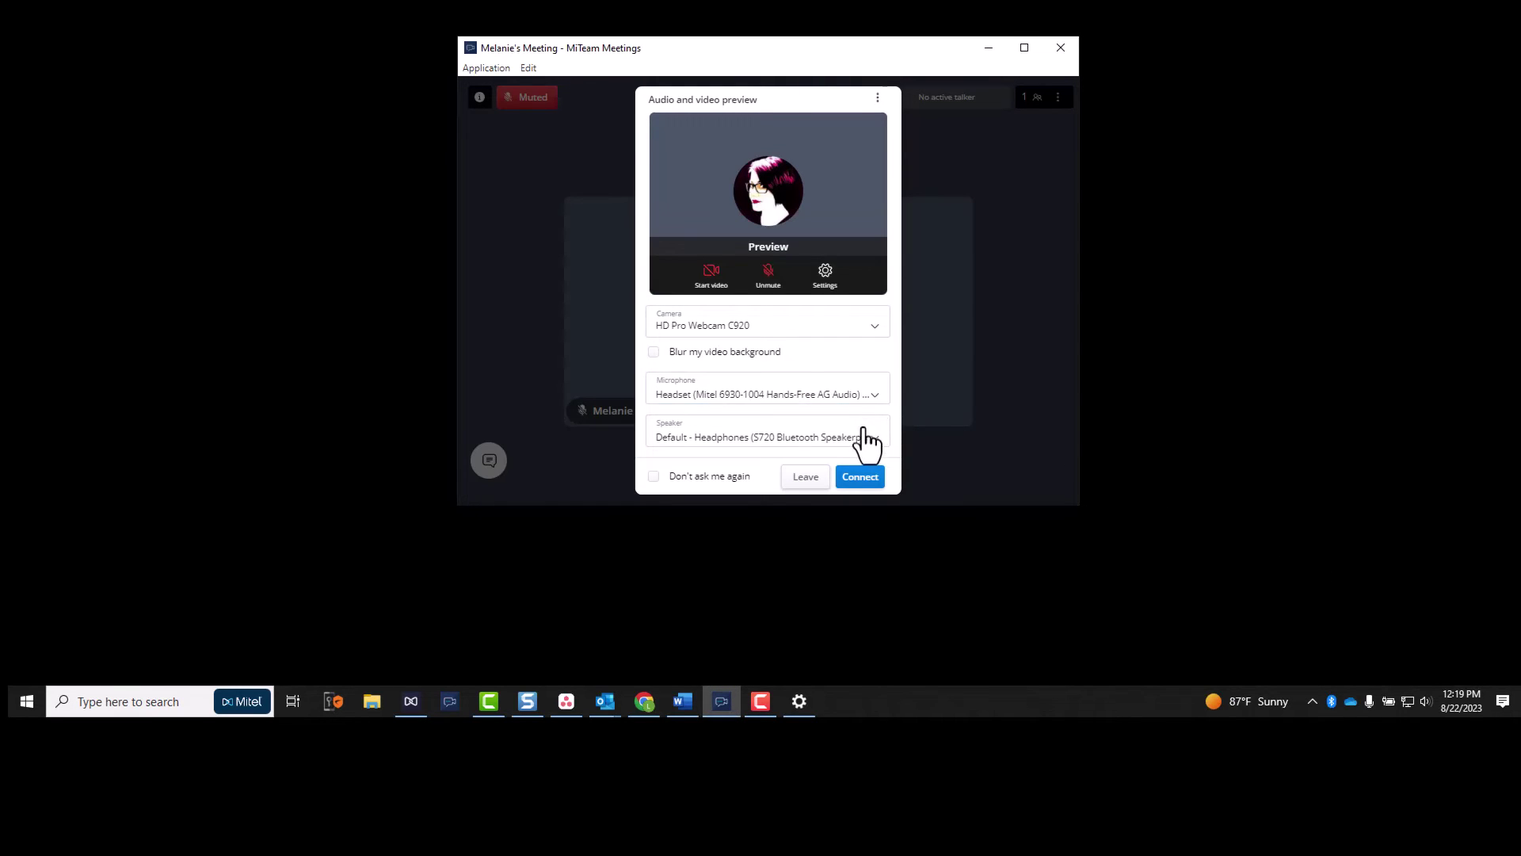
pyautogui.click(869, 437)
pyautogui.click(845, 351)
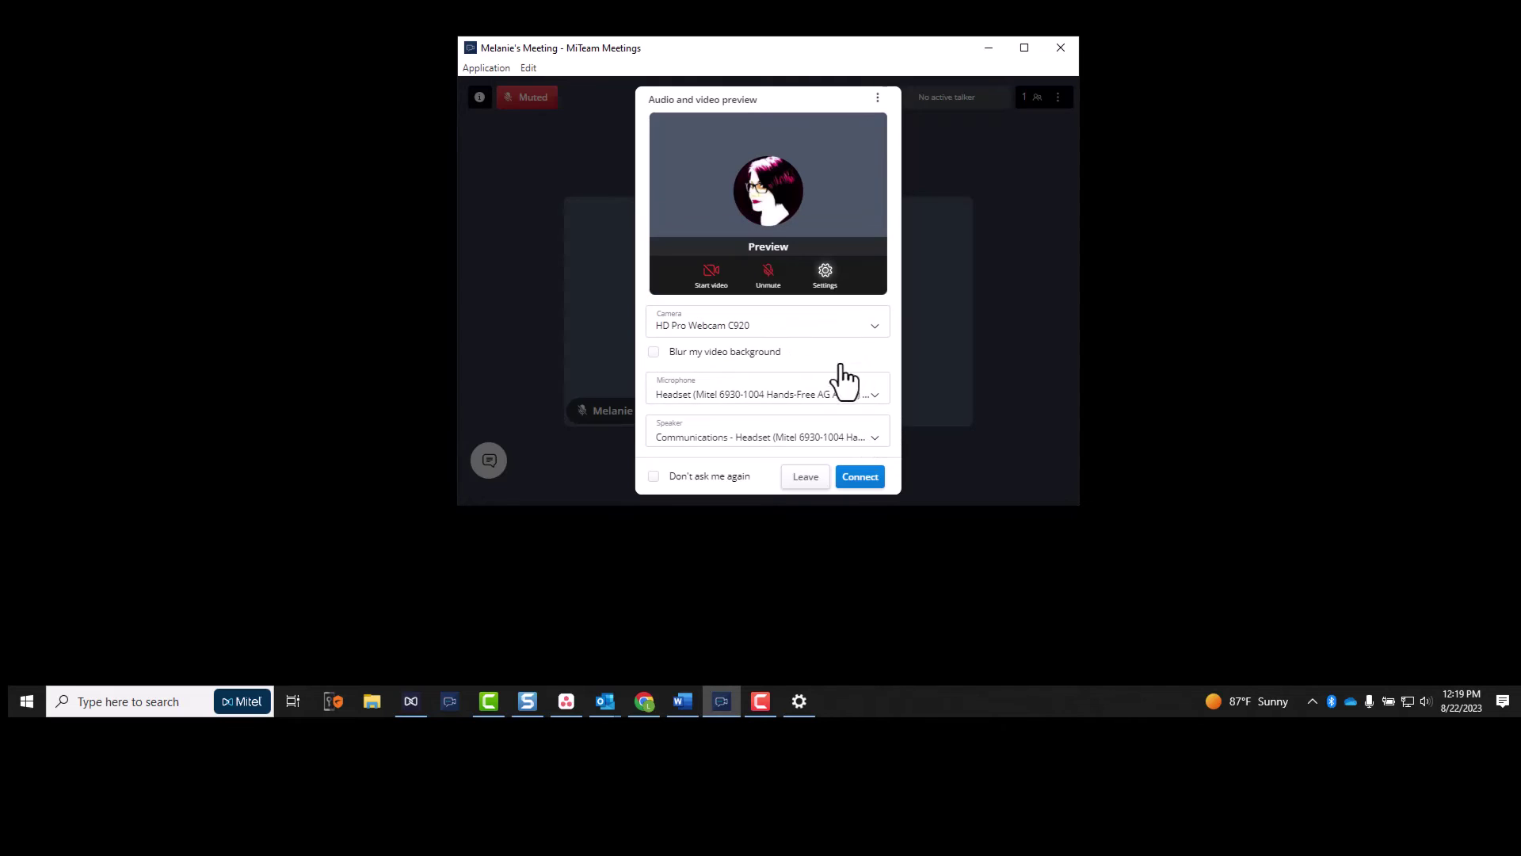
pyautogui.click(860, 477)
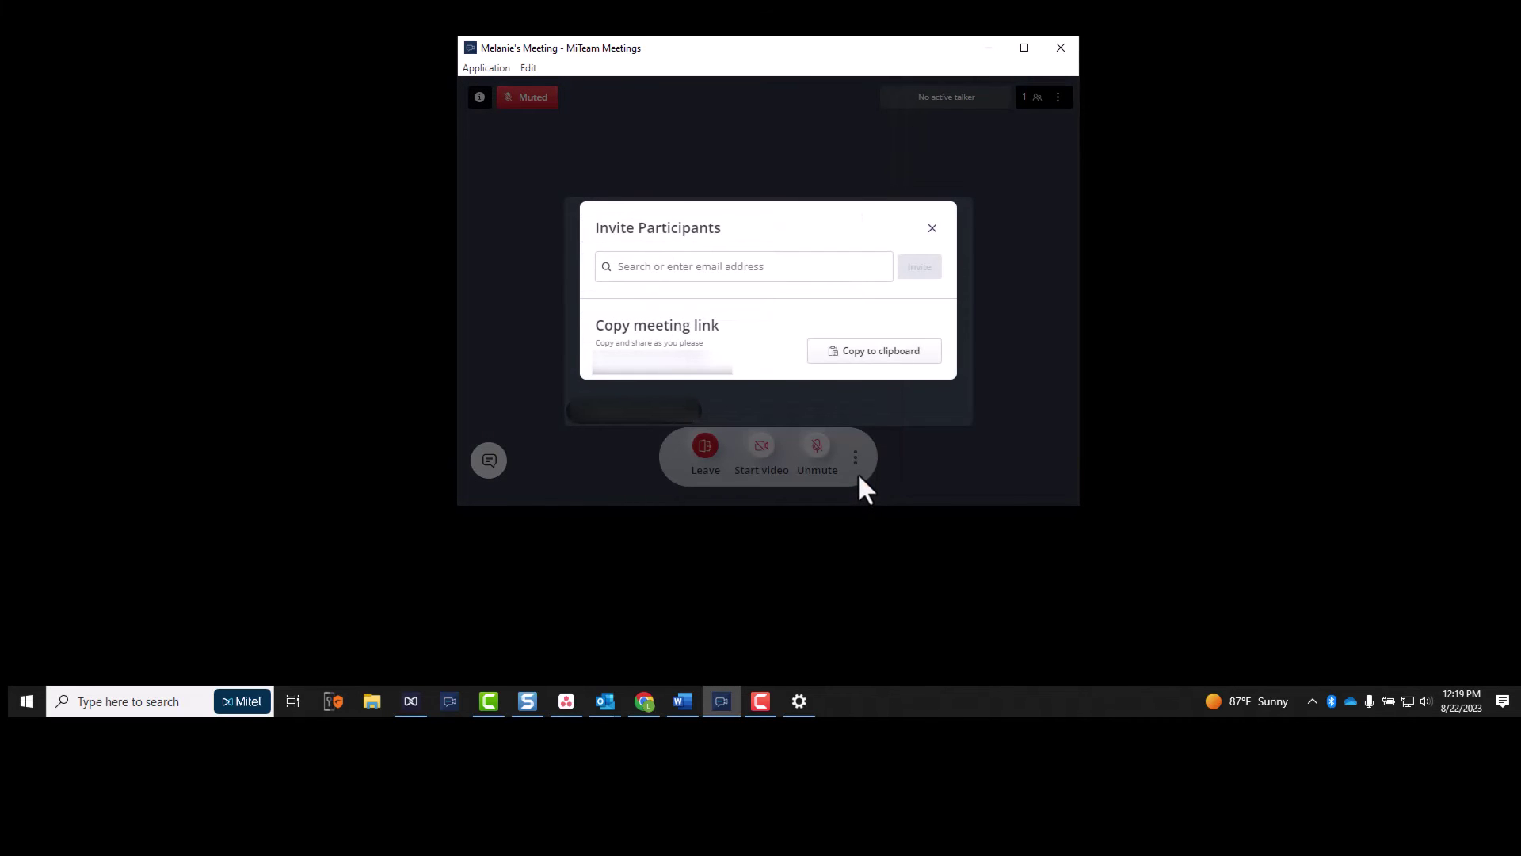